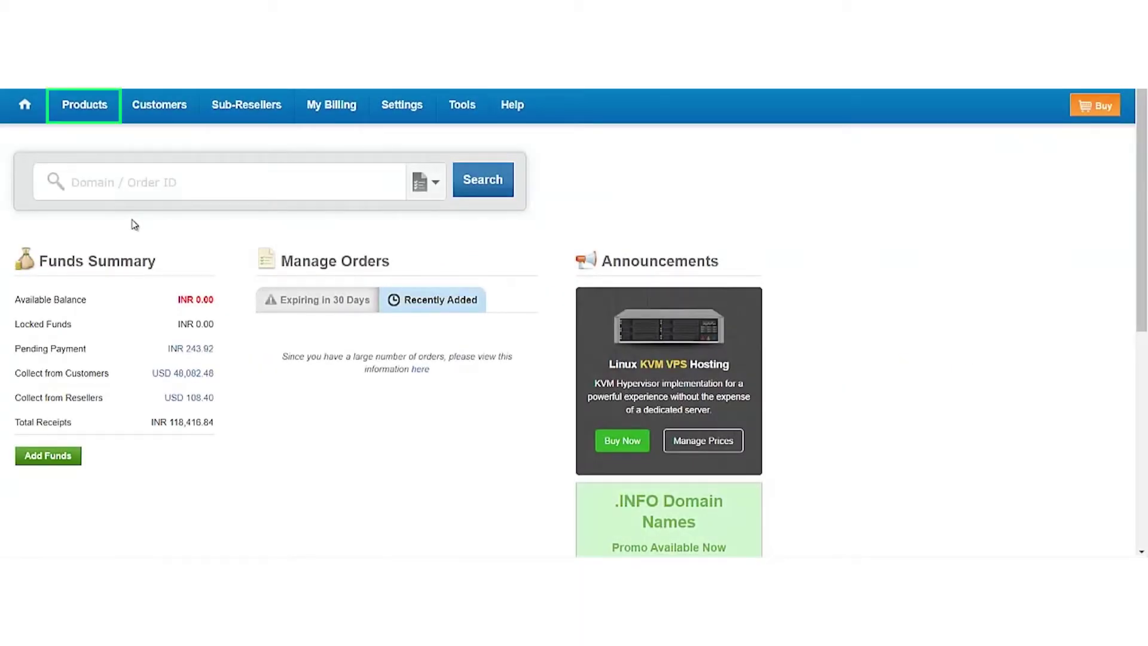
- Search the full ResellerClub order list for band1trial.com by Name / Order ID
{"action": "left_click", "coordinate": [76, 117]}
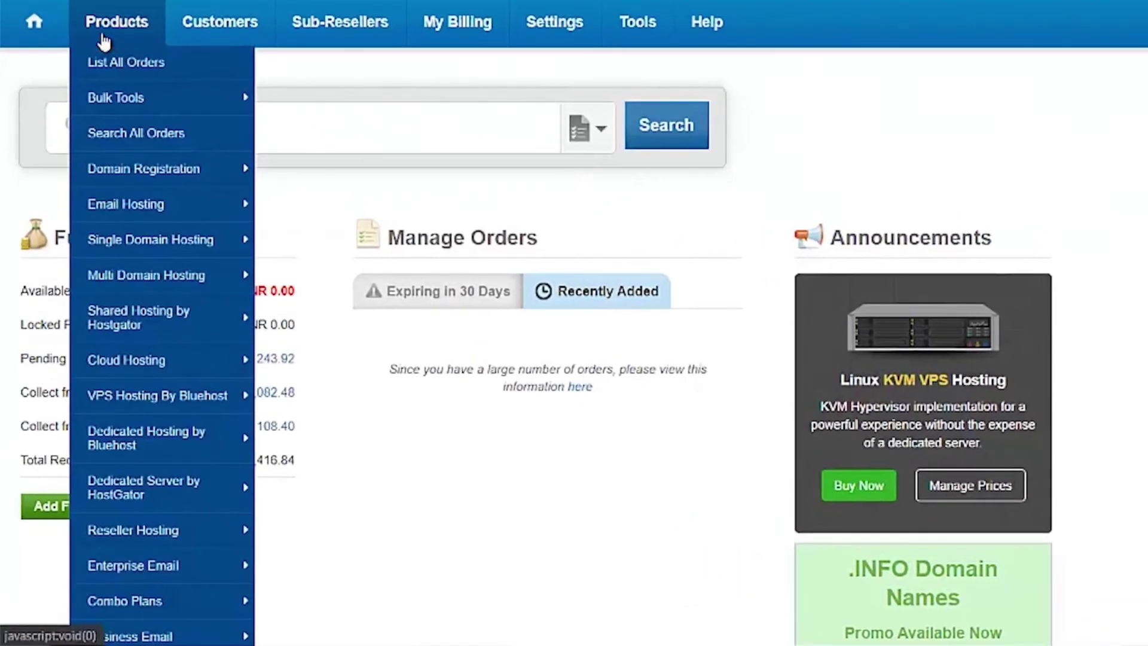
{"action": "left_click", "coordinate": [109, 62]}
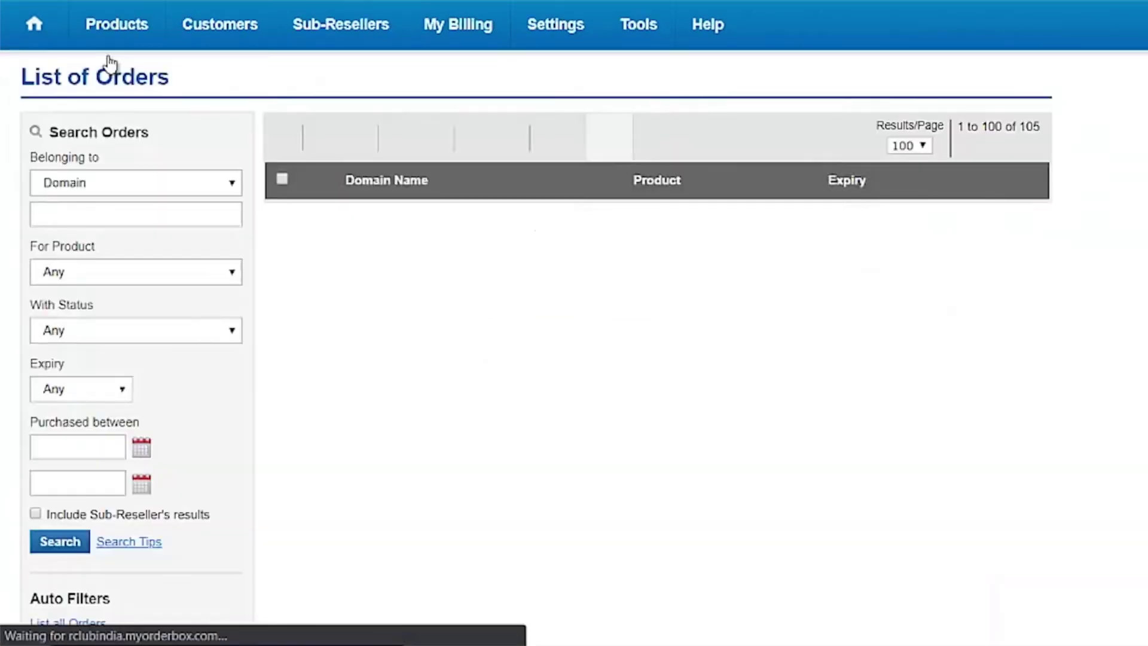
{"action": "left_click", "coordinate": [91, 214]}
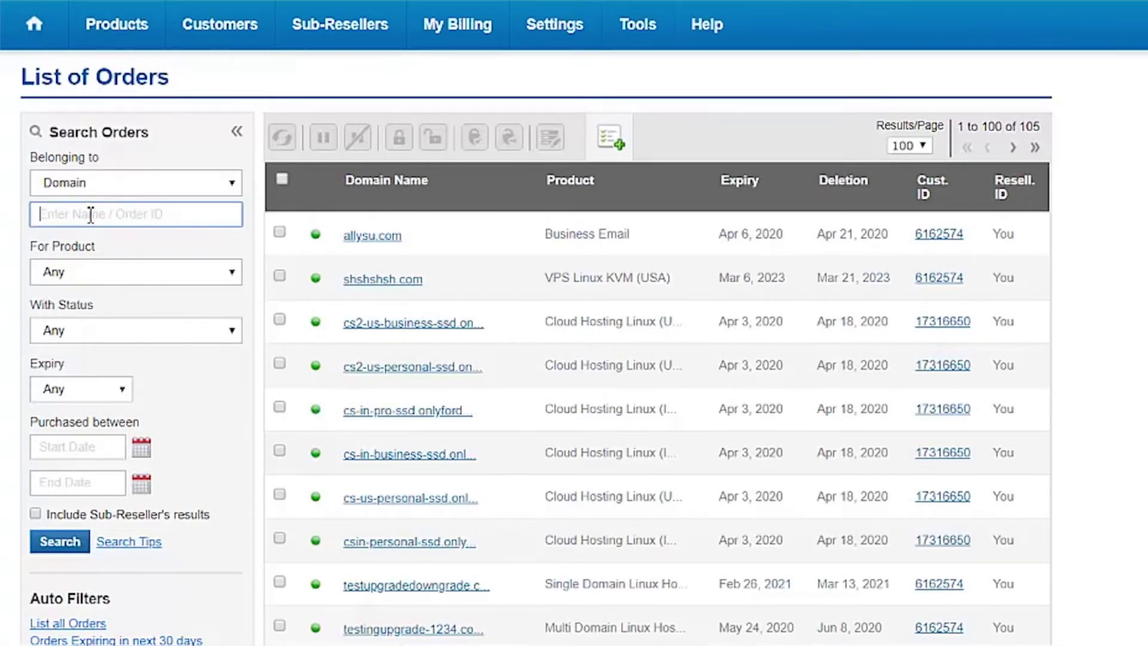
{"action": "type", "text": "band1trial.com"}
{"action": "left_click", "coordinate": [52, 543]}
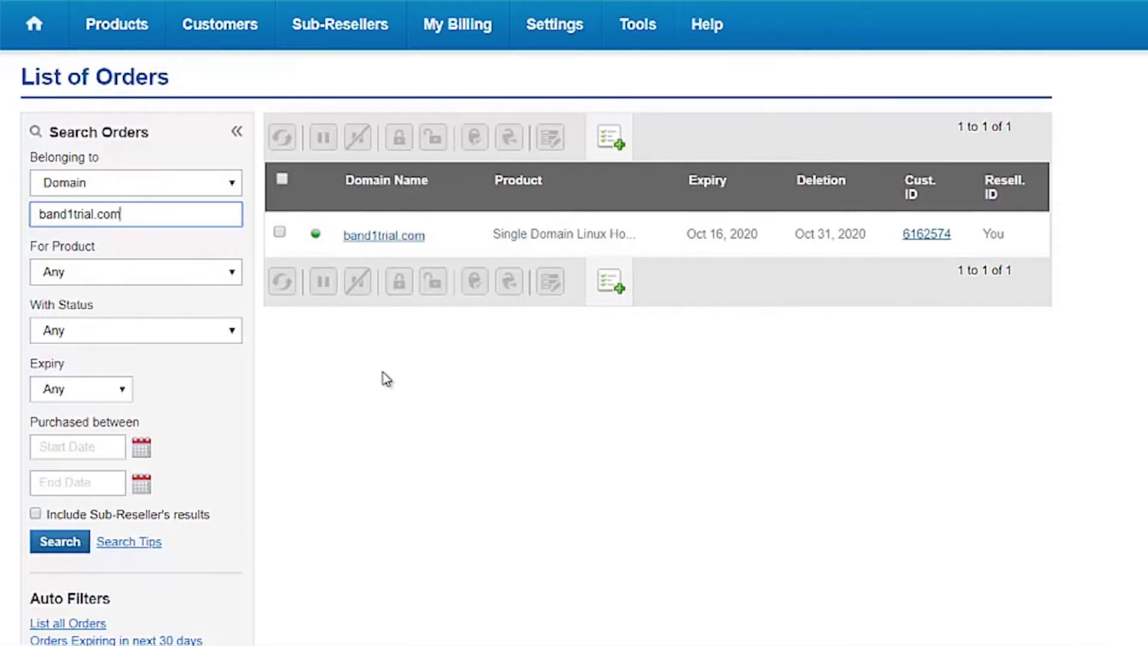
- From the band1trial.com order's Single Domain Linux Hosting section, launch Manage Web Hosting
{"action": "left_click", "coordinate": [383, 237]}
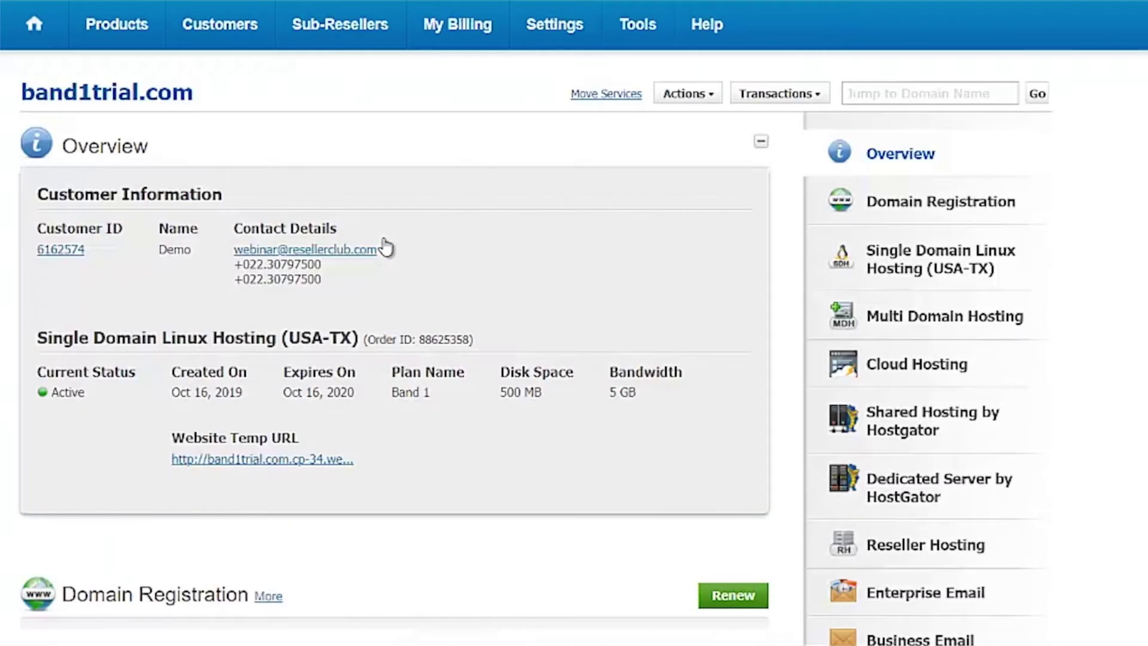
{"action": "left_click", "coordinate": [310, 340]}
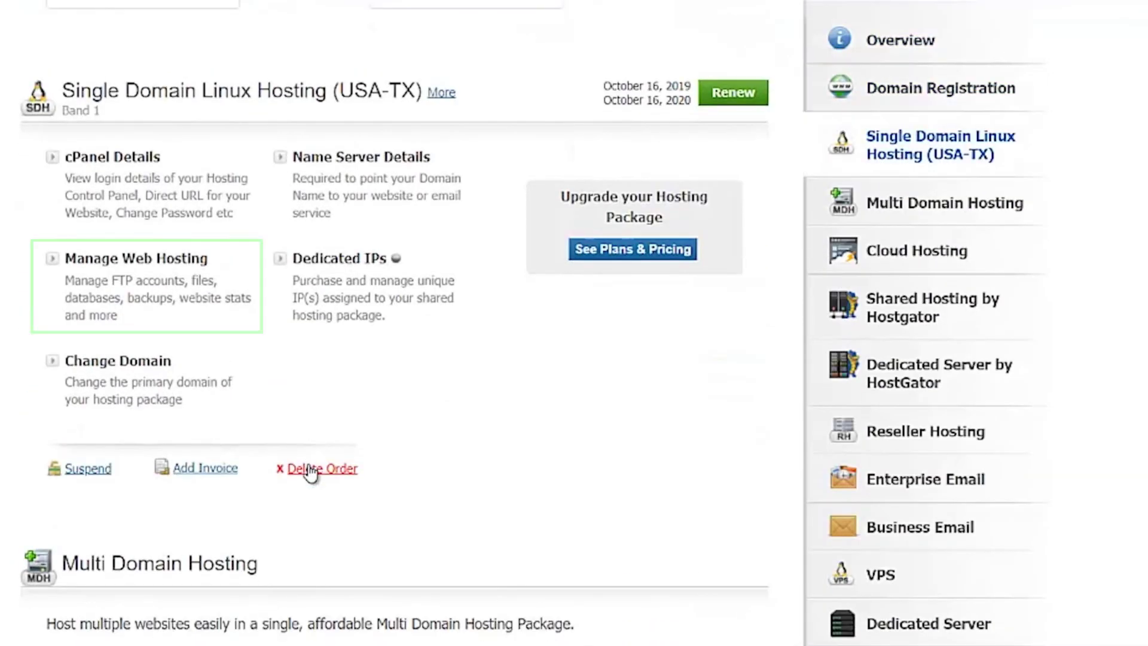
{"action": "left_click", "coordinate": [174, 263]}
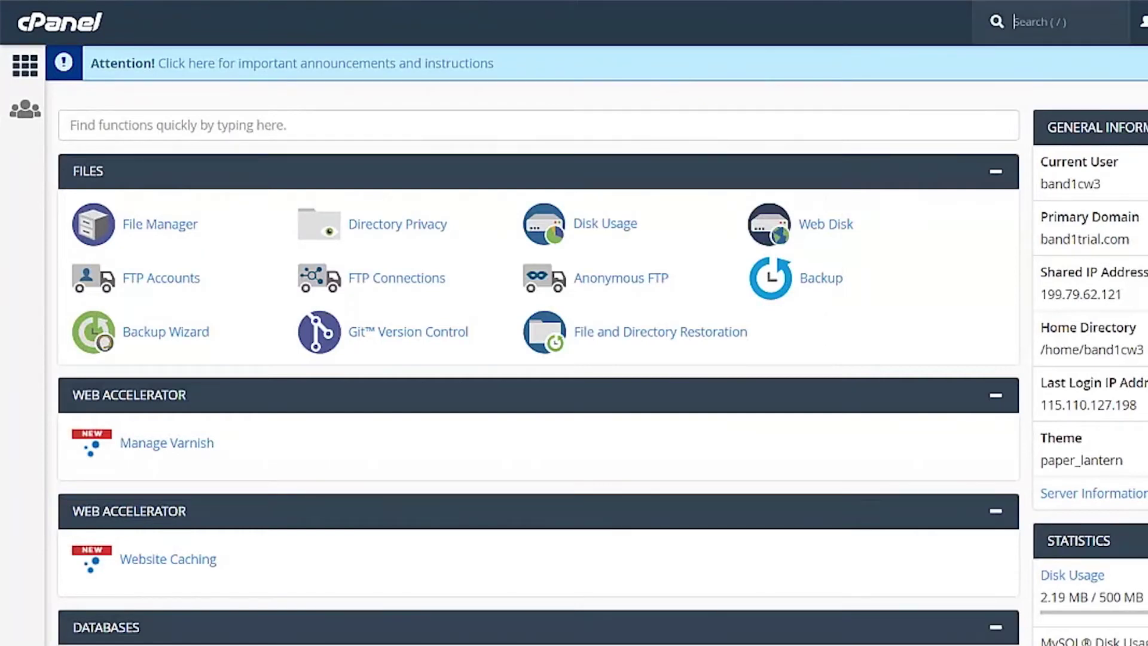
- Open MultiPHP Manager from the cPanel Software section
{"action": "scroll", "coordinate": [538, 359], "scroll_direction": "down", "scroll_amount": 15}
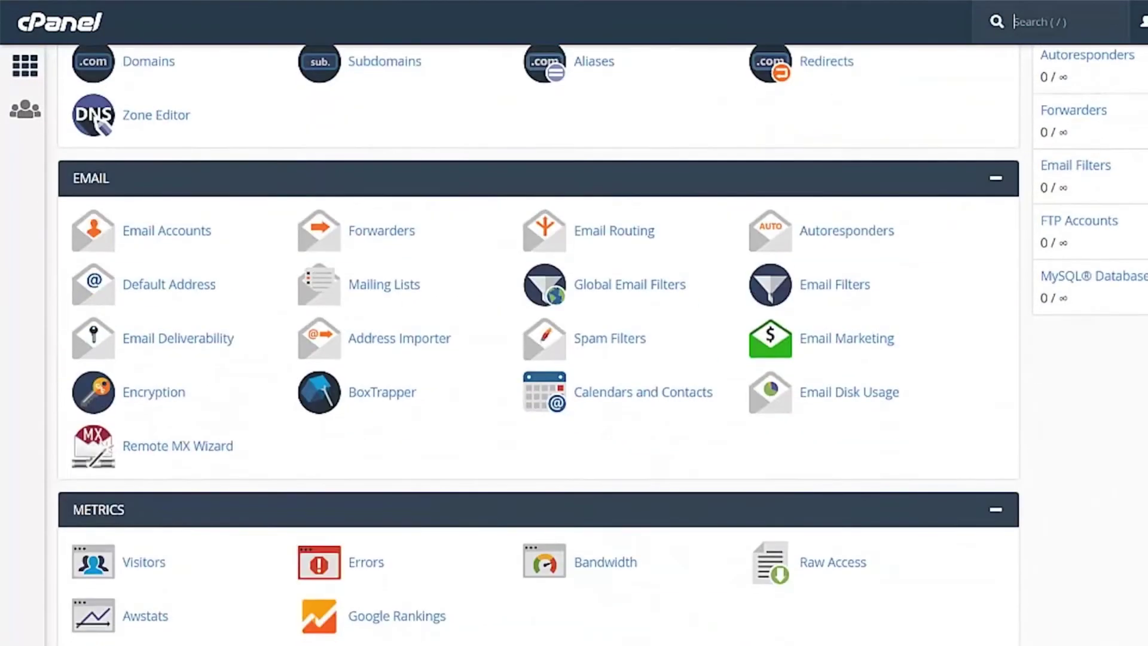
{"action": "scroll", "coordinate": [539, 344], "scroll_direction": "down", "scroll_amount": 8}
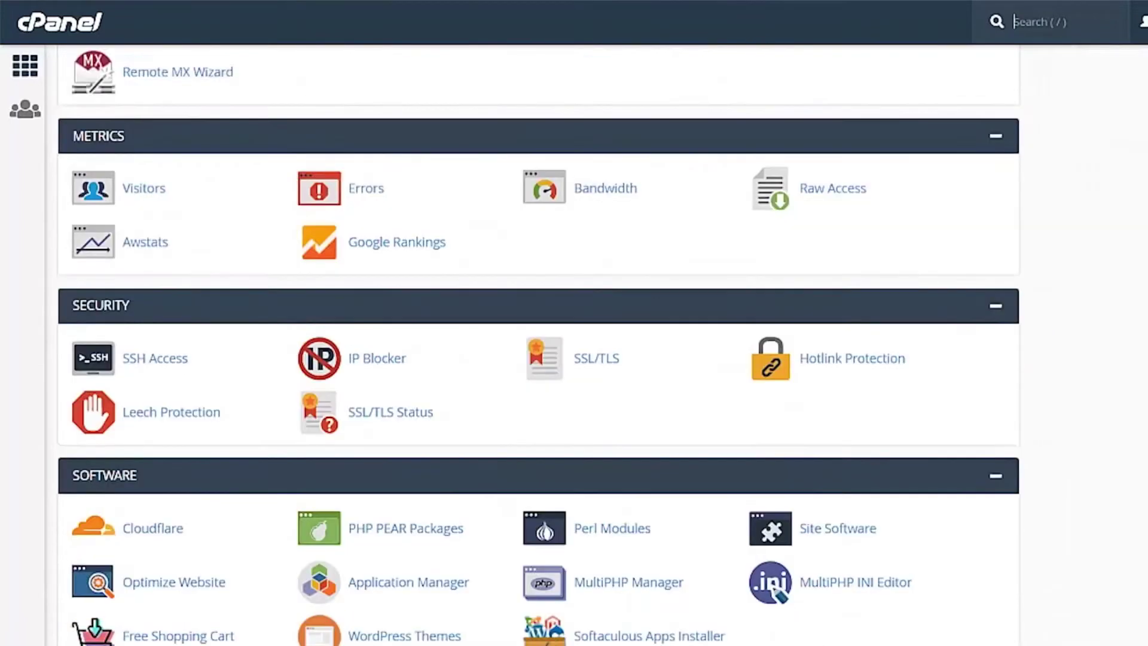
{"action": "scroll", "coordinate": [538, 345], "scroll_direction": "down", "scroll_amount": 2}
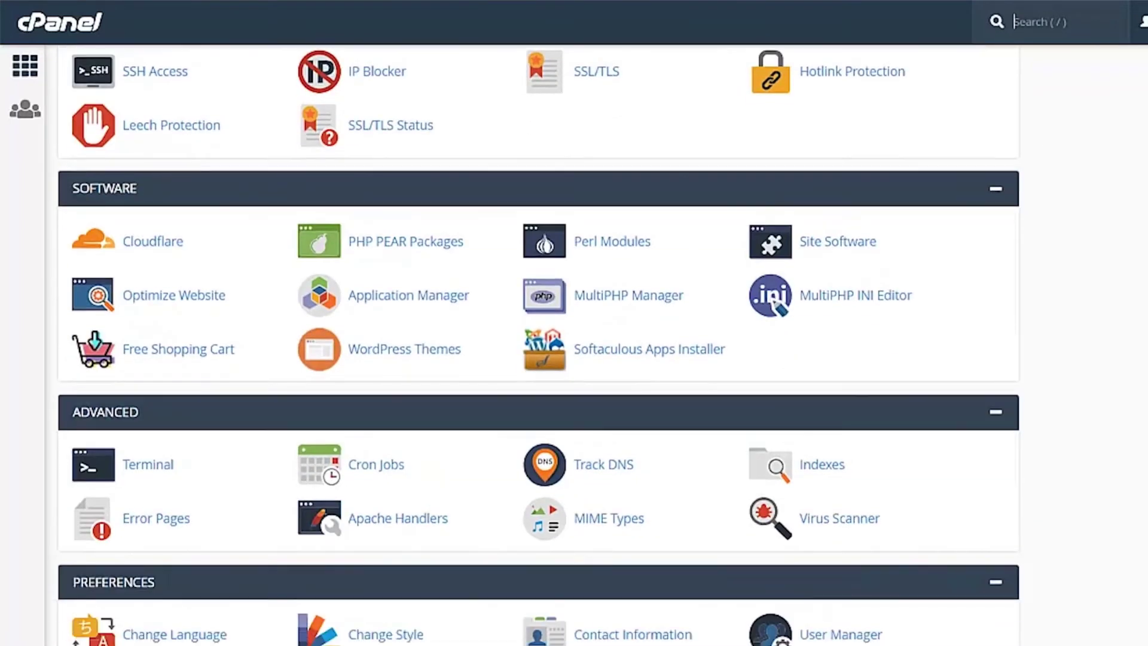
{"action": "left_click", "coordinate": [627, 297]}
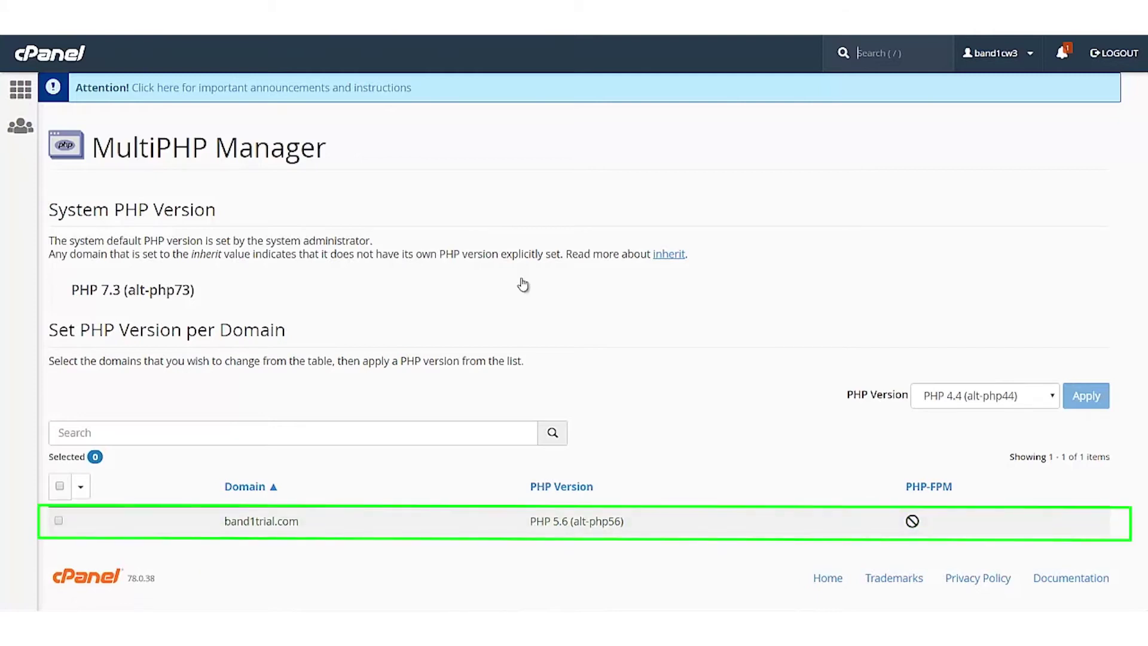
- Apply PHP 5.6 (alt-php56) to the selected band1trial.com domain
{"action": "left_click", "coordinate": [59, 521]}
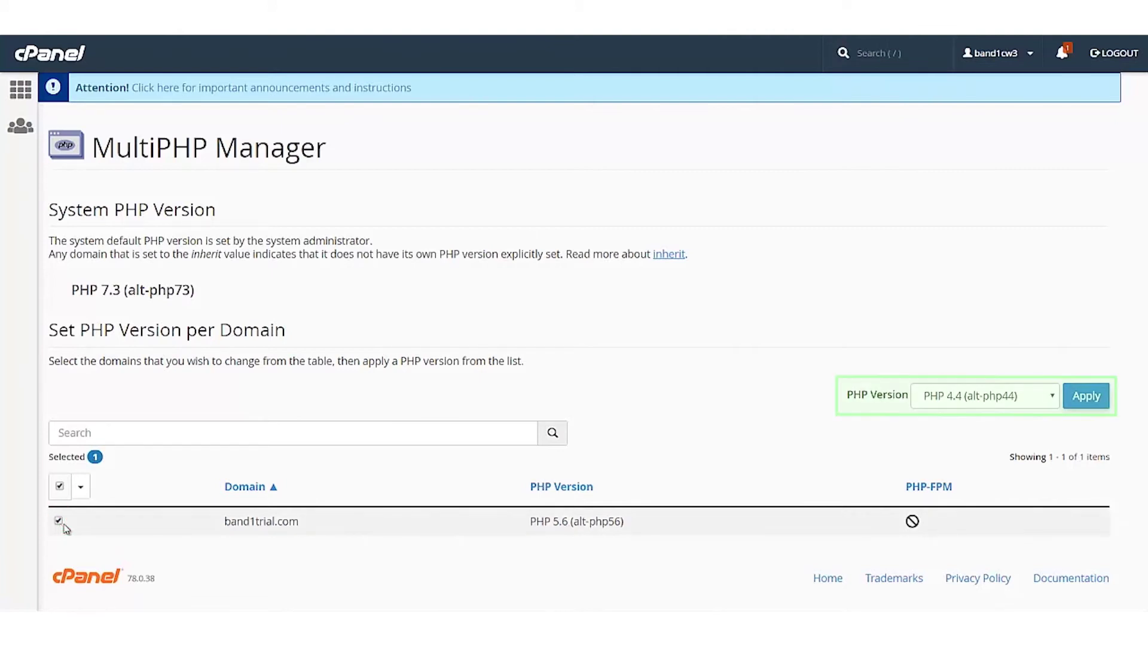
{"action": "left_click", "coordinate": [1036, 397]}
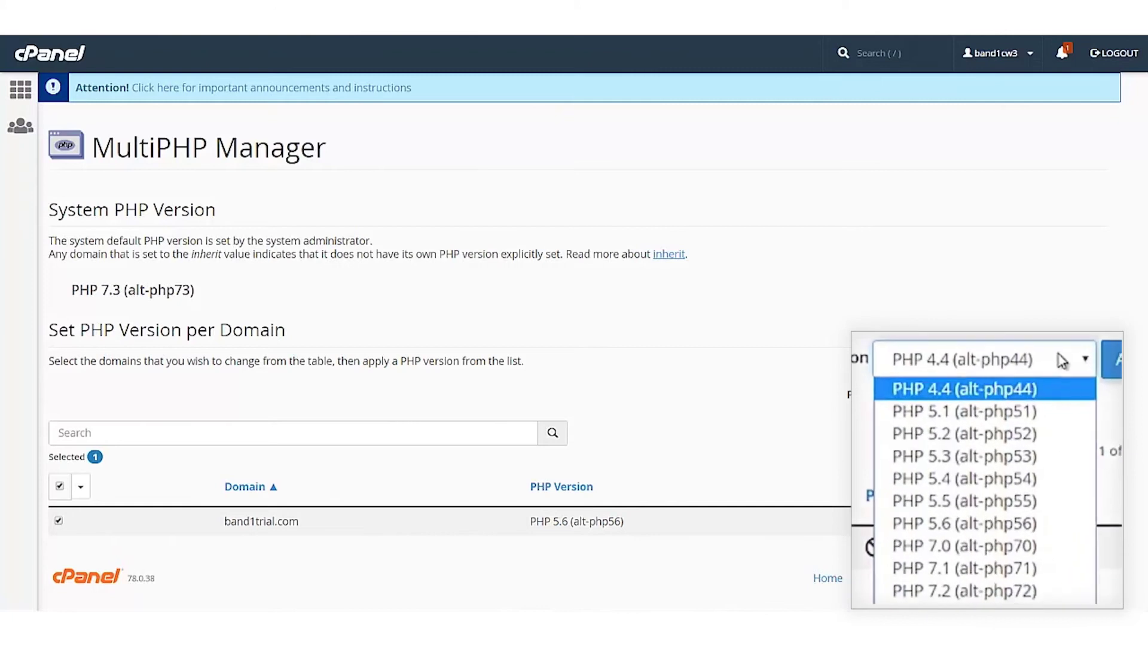
{"action": "left_click", "coordinate": [1005, 523]}
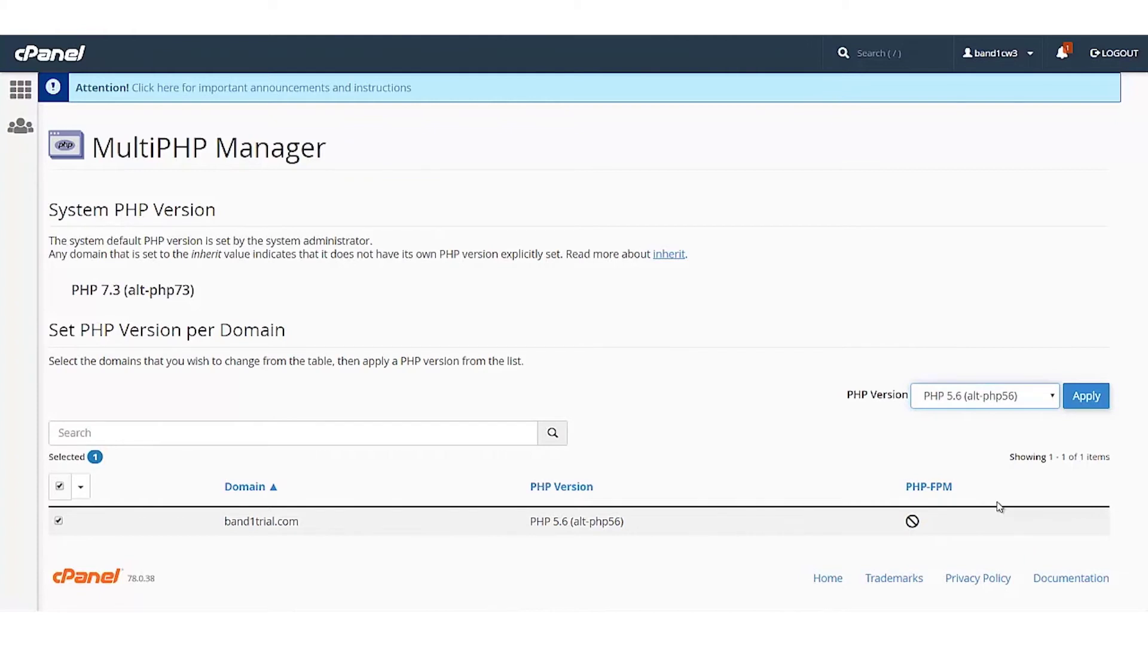
{"action": "left_click", "coordinate": [1104, 398]}
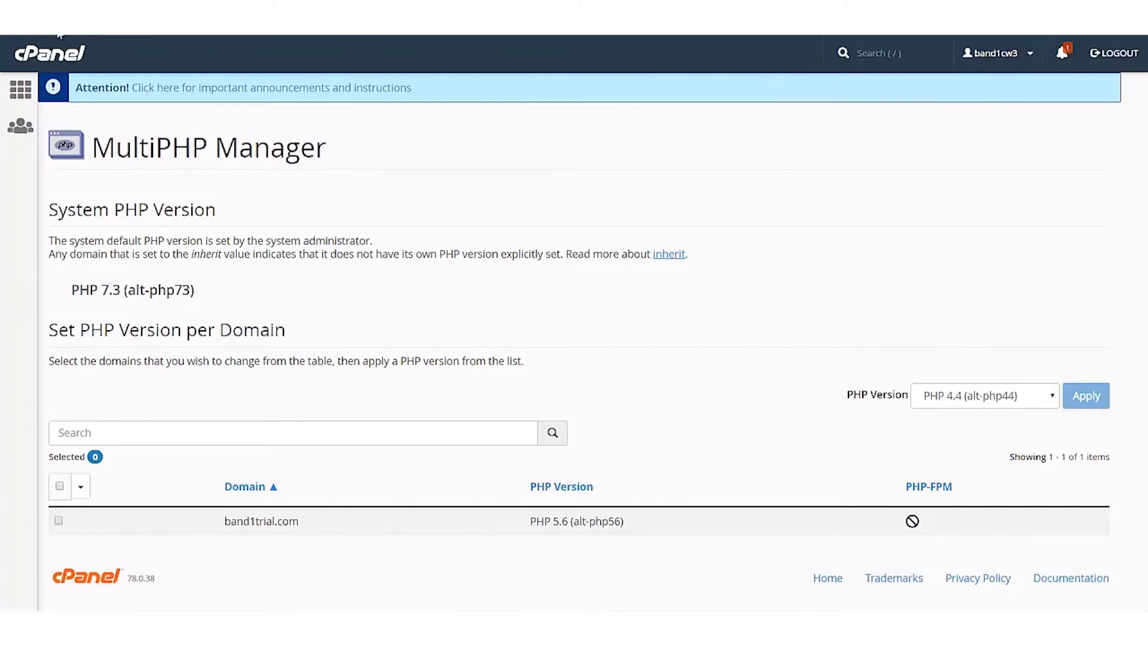
- Go back to the cPanel home, launch File Manager and enter the public_html folder
{"action": "left_click", "coordinate": [33, 88]}
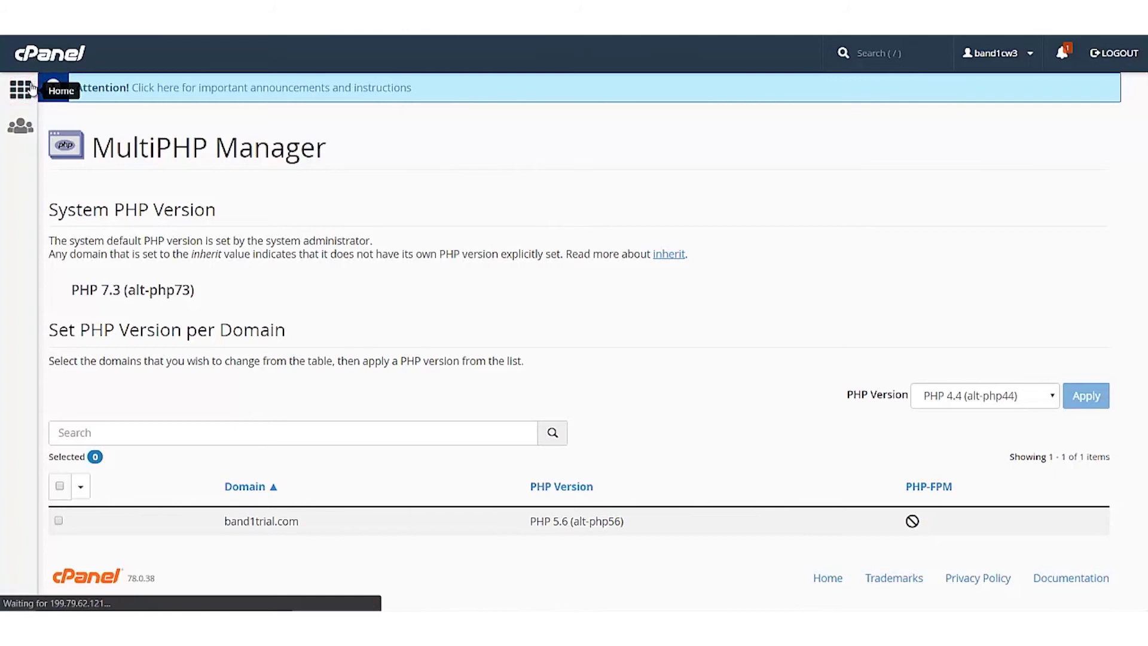
{"action": "left_click", "coordinate": [144, 223]}
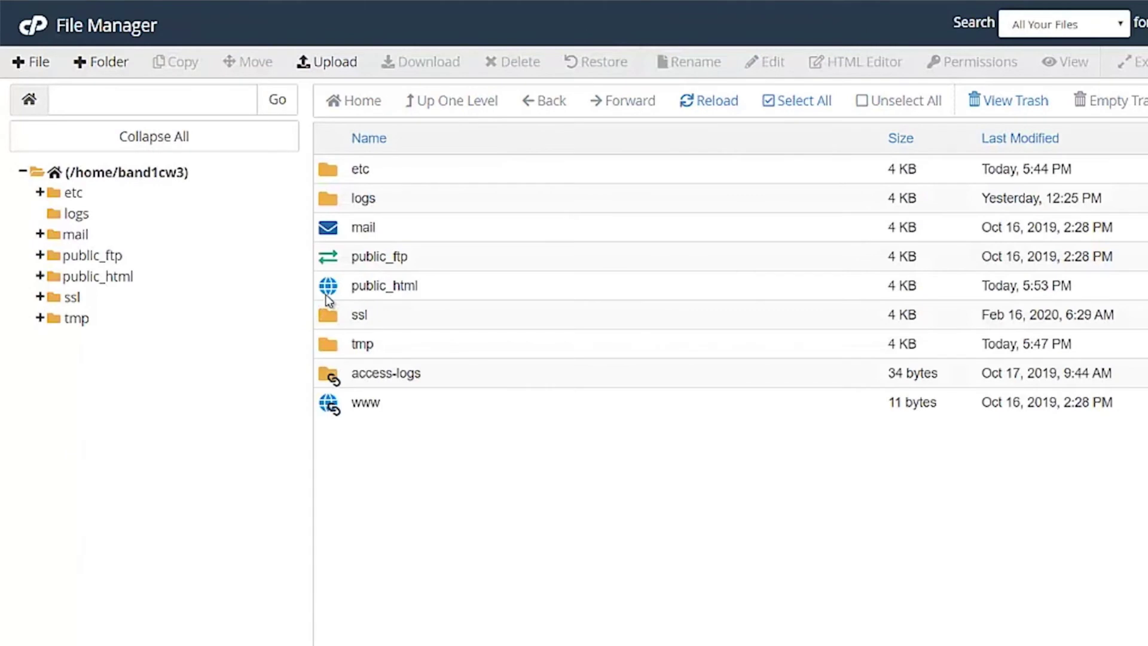
{"action": "double_click", "coordinate": [331, 293]}
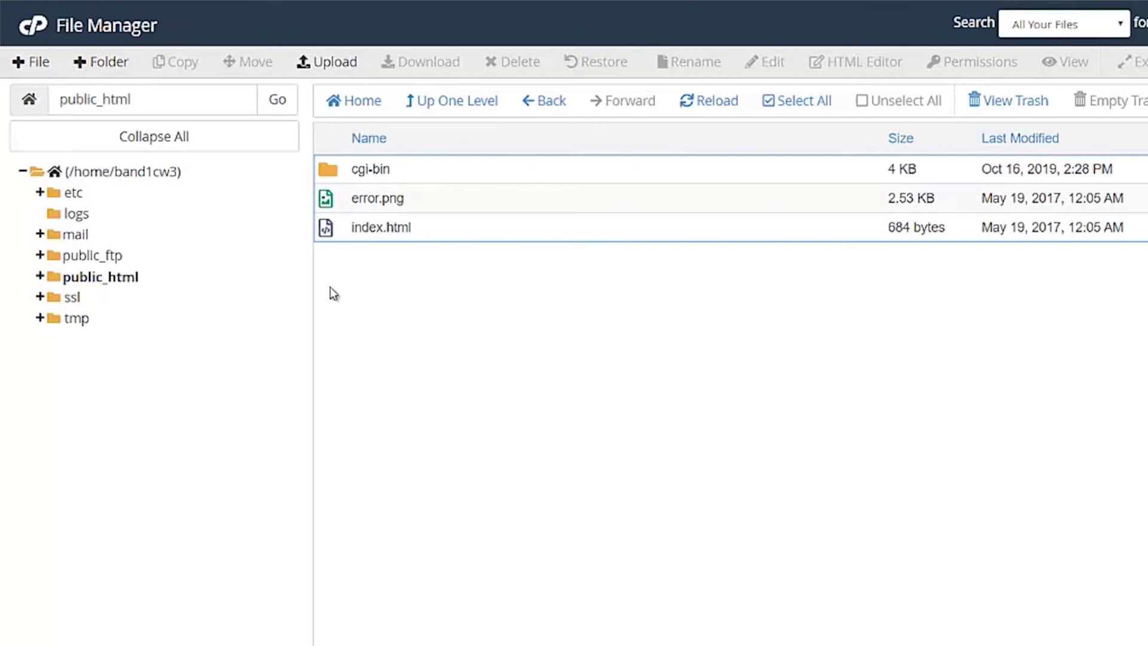
- Create a new file named info.php in public_html and open it in the editor
{"action": "left_click", "coordinate": [27, 60]}
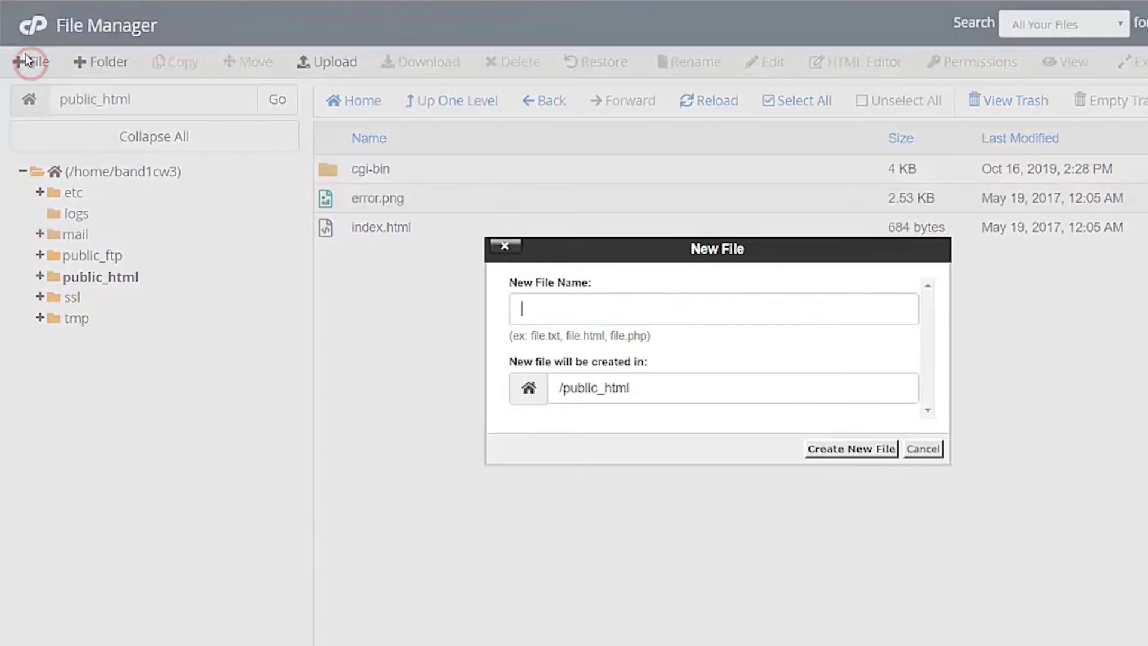
{"action": "type", "text": "inf"}
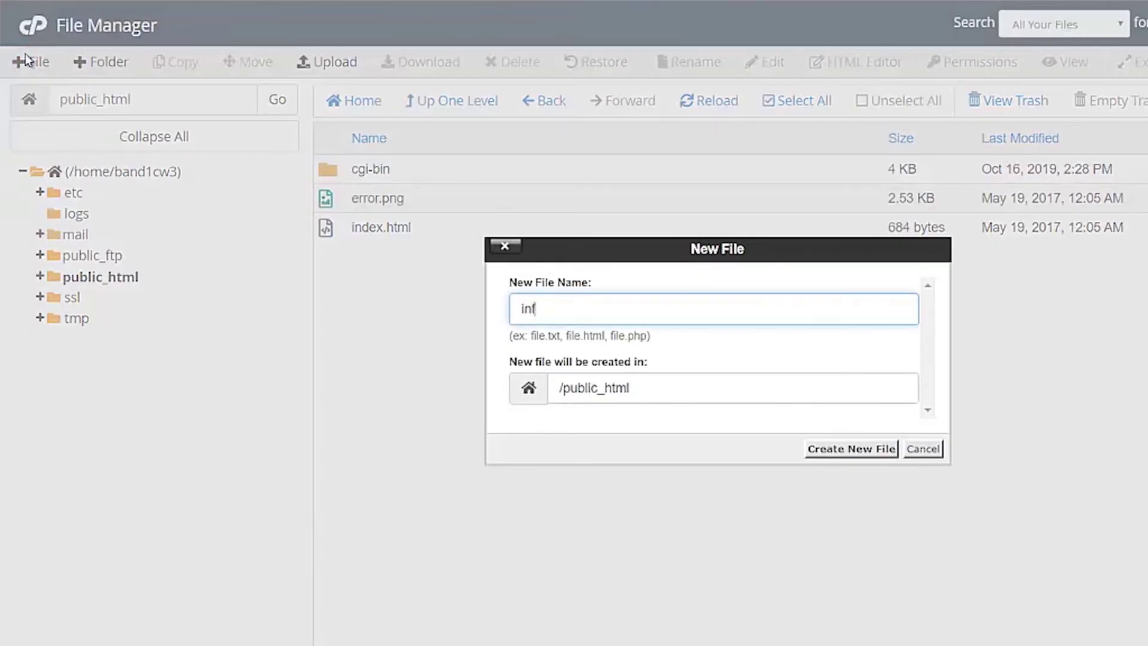
{"action": "type", "text": "o.php"}
{"action": "left_click", "coordinate": [857, 462]}
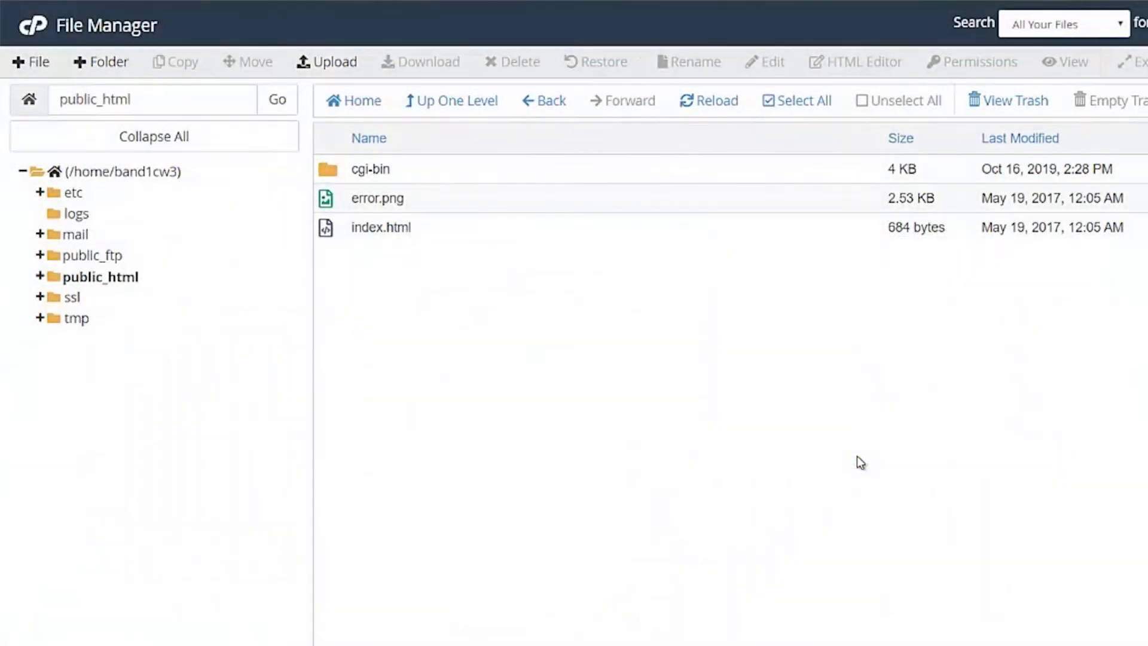
{"action": "left_click", "coordinate": [540, 265]}
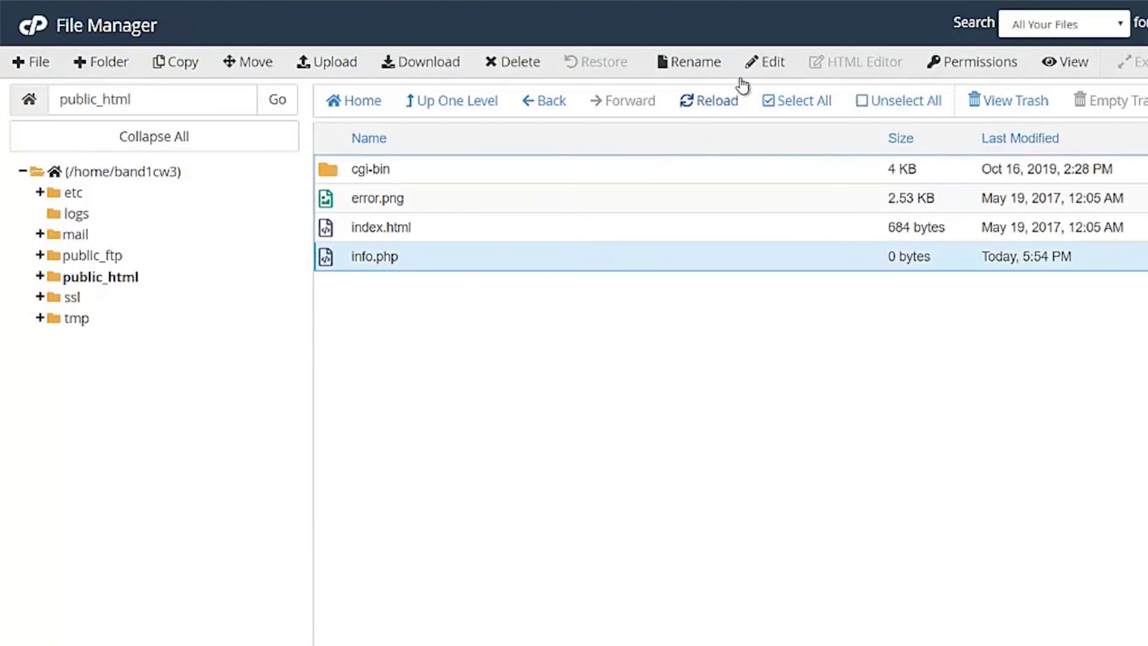
{"action": "left_click", "coordinate": [763, 64]}
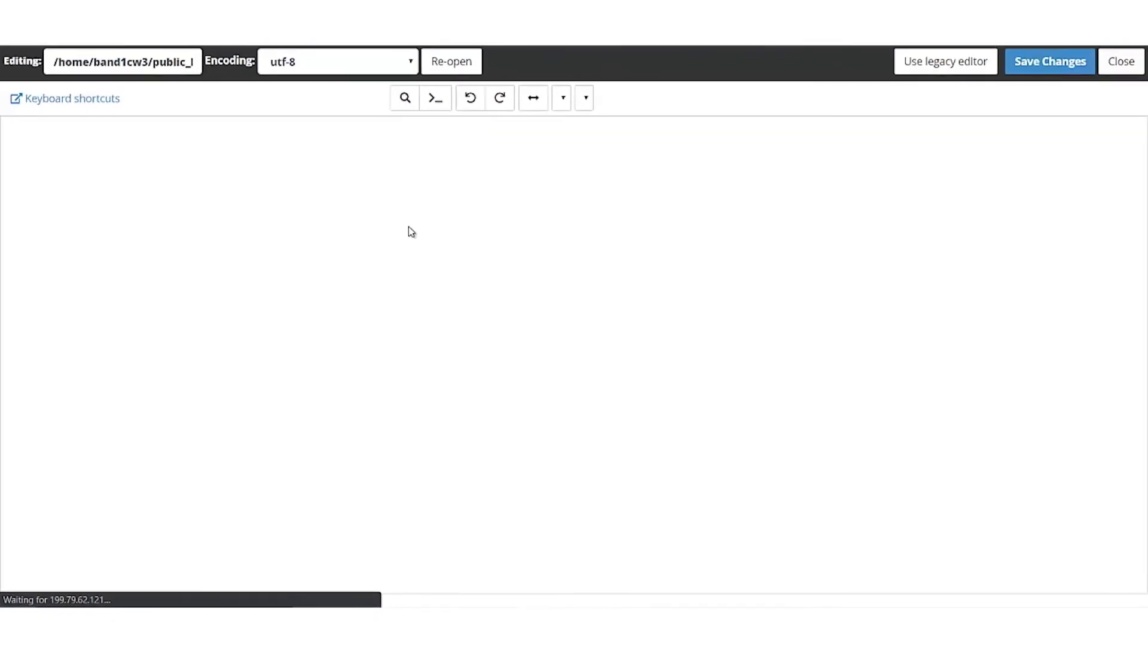
- Write <? phpinfo() ?> as the file's only line and save info.php
{"action": "type", "text": "</"}
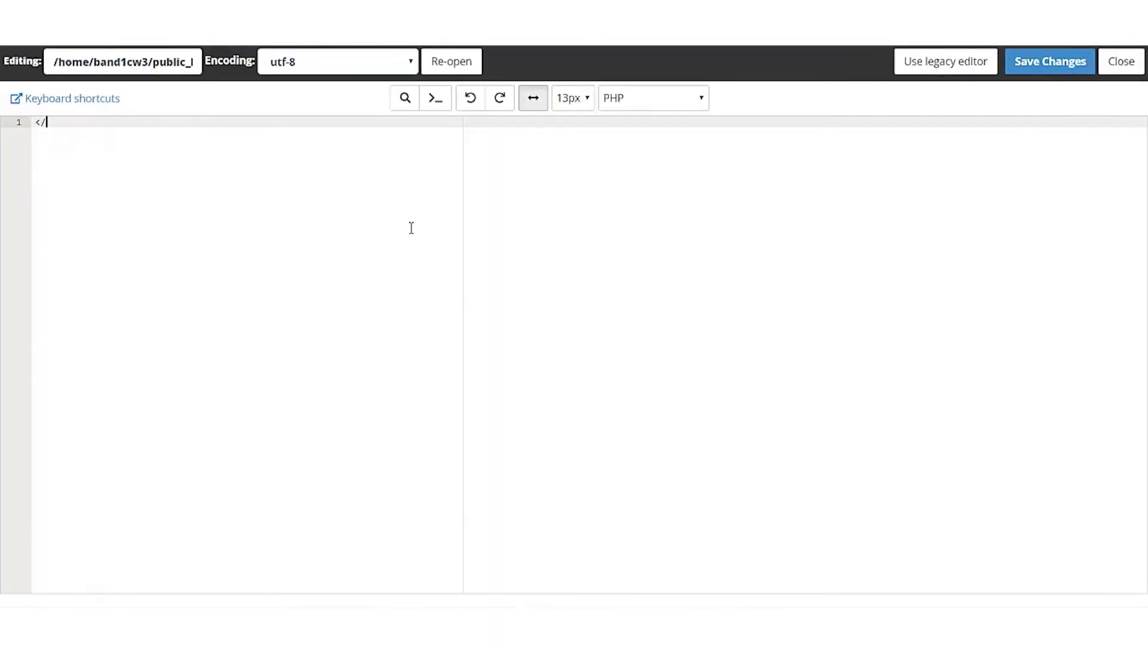
{"action": "key", "text": "BackSpace"}
{"action": "type", "text": "? phpinfo() ?>"}
{"action": "left_click", "coordinate": [1034, 64]}
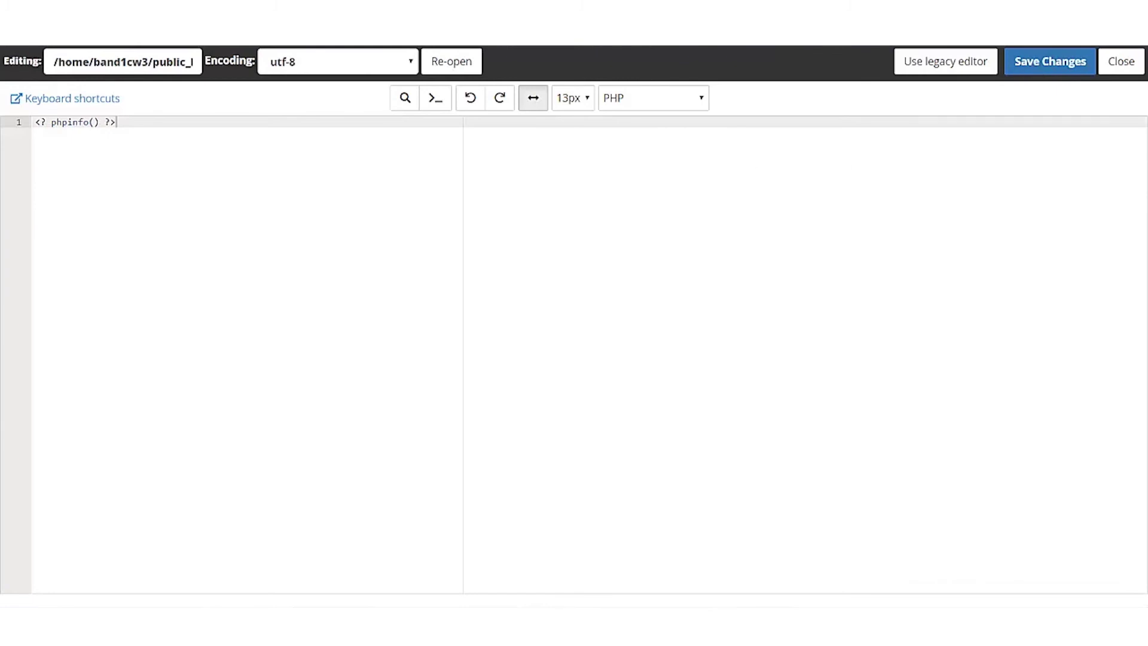
- Open an incognito window and enter band1trial.com/info.php in the address bar
{"action": "key", "text": "ctrl+shift+n"}
{"action": "type", "text": "ba"}
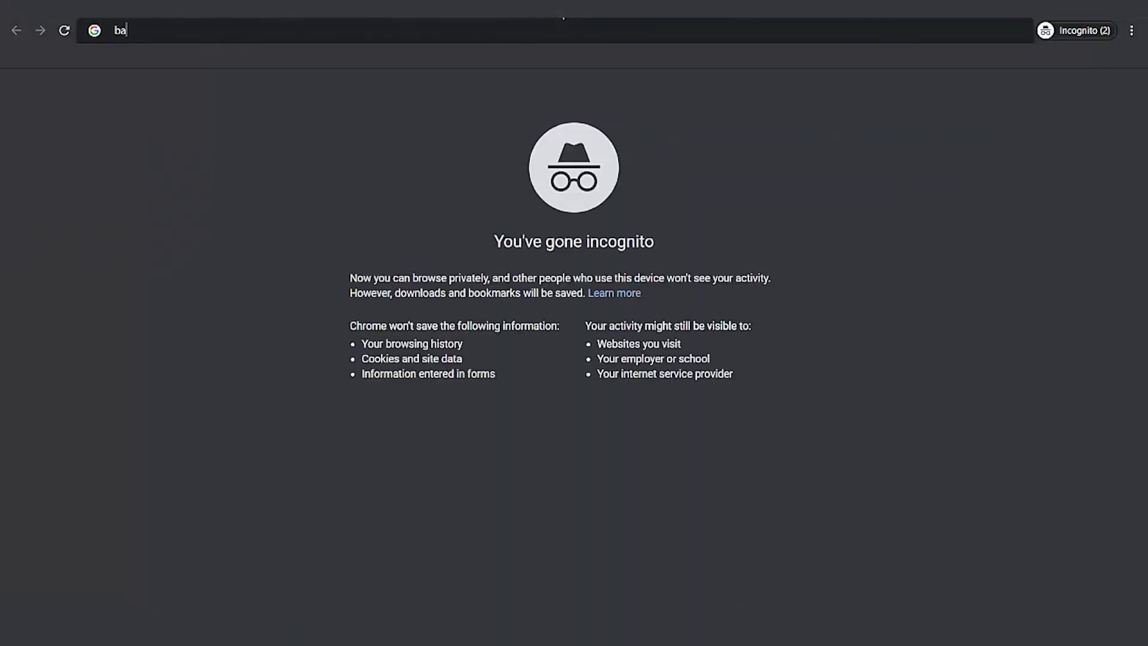
{"action": "type", "text": "nd1trial"}
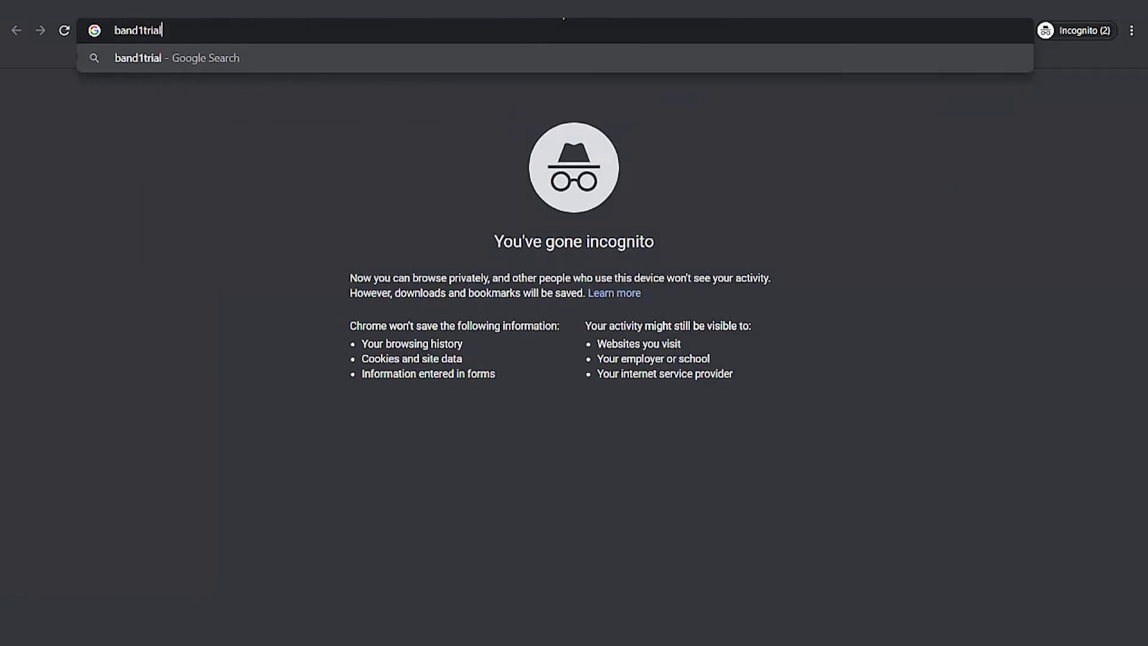
{"action": "type", "text": ".com"}
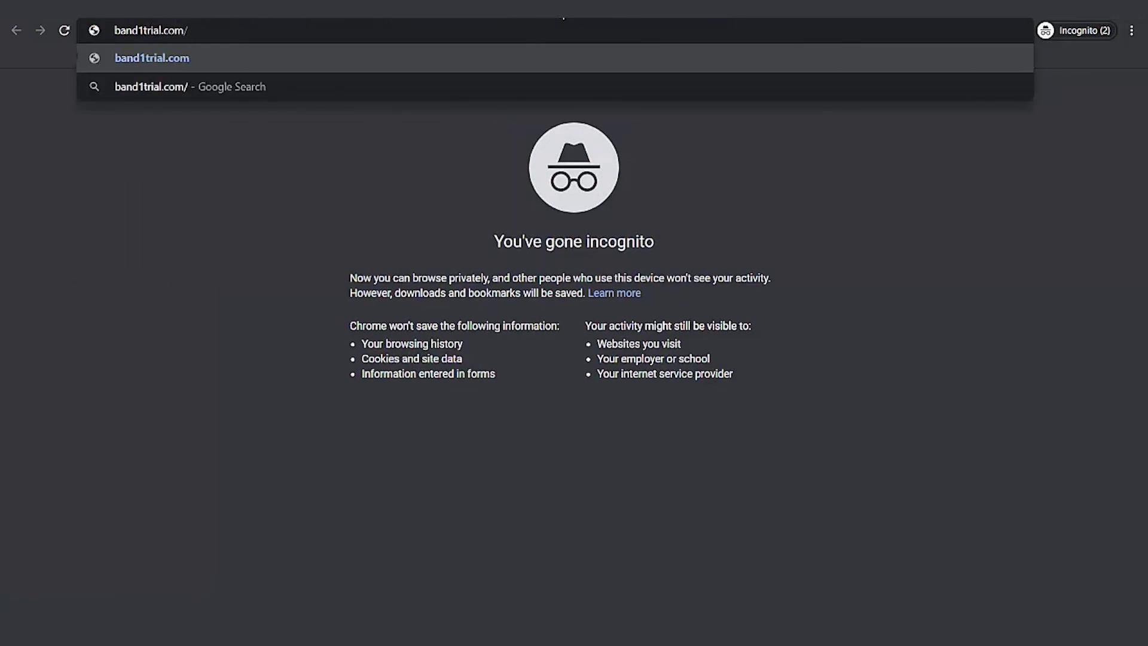
{"action": "type", "text": "/info.p"}
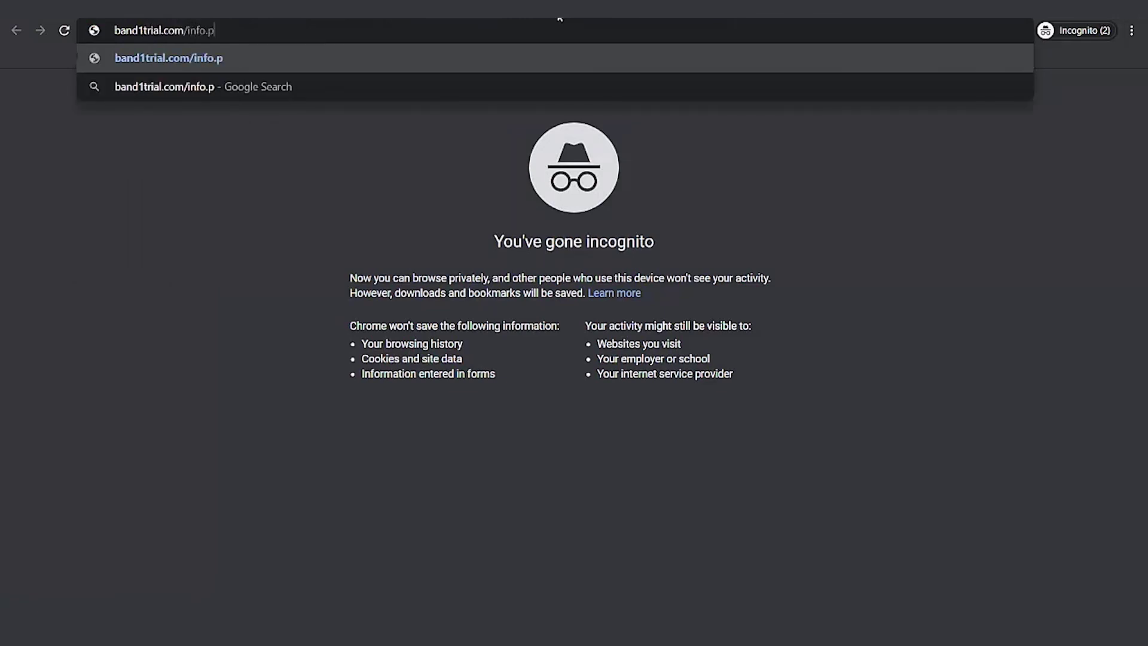
{"action": "type", "text": "hp"}
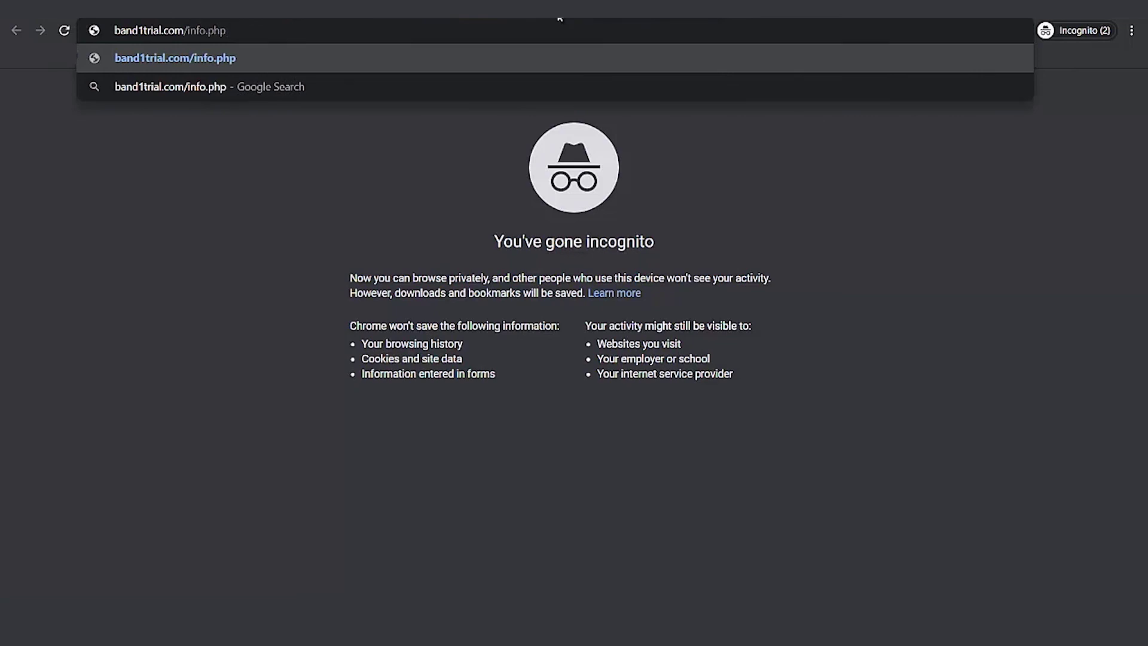